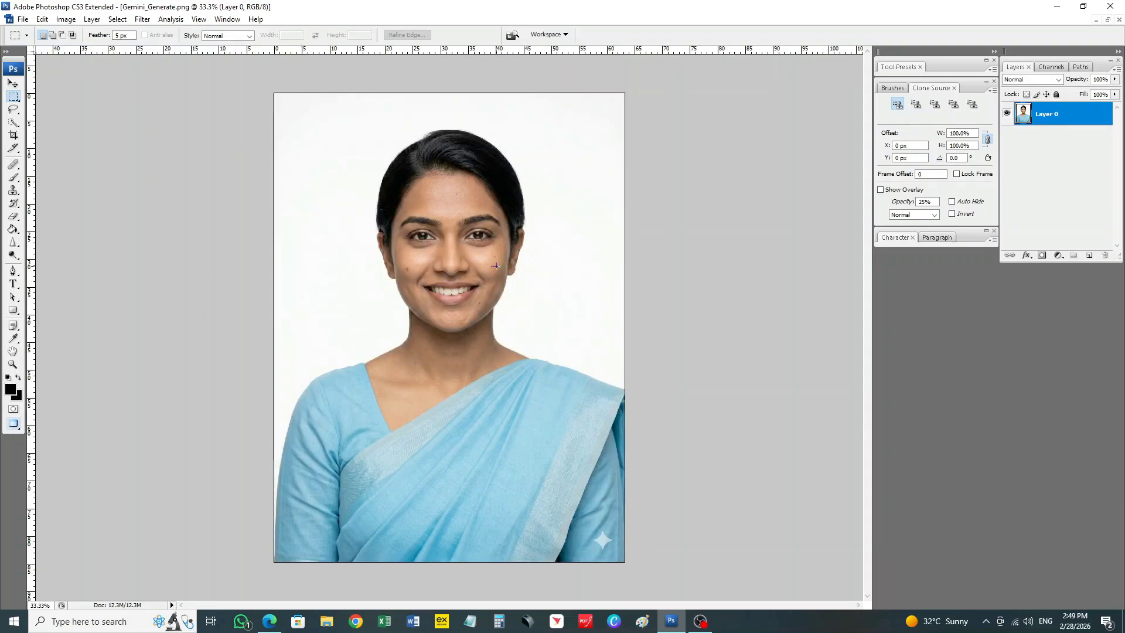
# Step: Brighten the portrait with a Curves adjustment, raising input 107 to output 131 on the RGB channel
pyautogui.hotkey('ctrl', 'm')
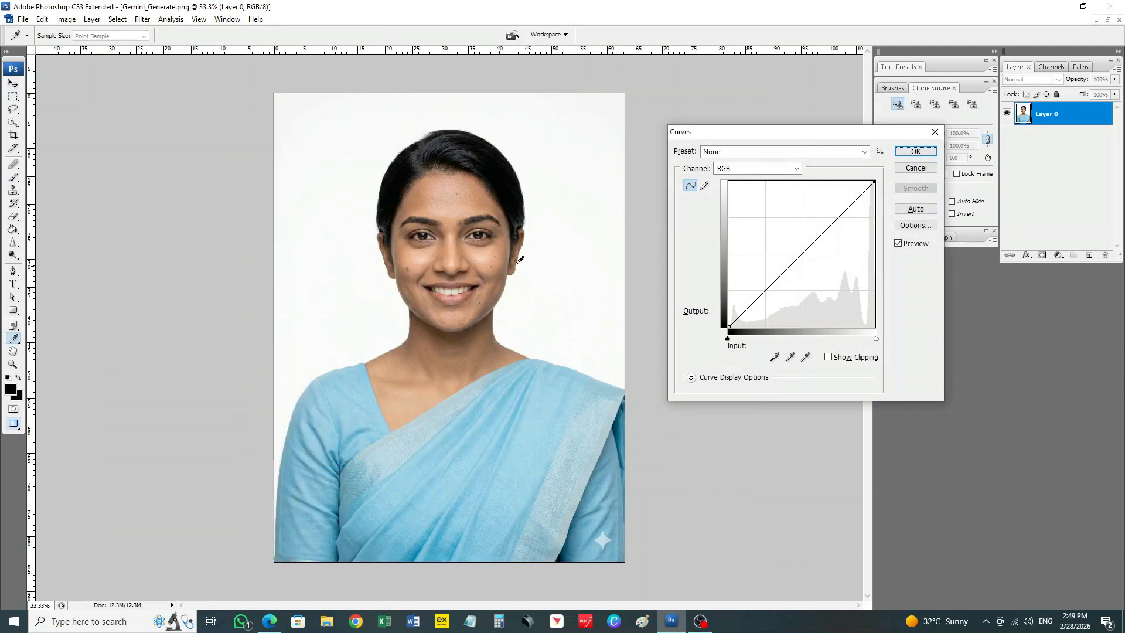
pyautogui.click(793, 263)
pyautogui.moveTo(793, 263); pyautogui.dragTo(789, 253)
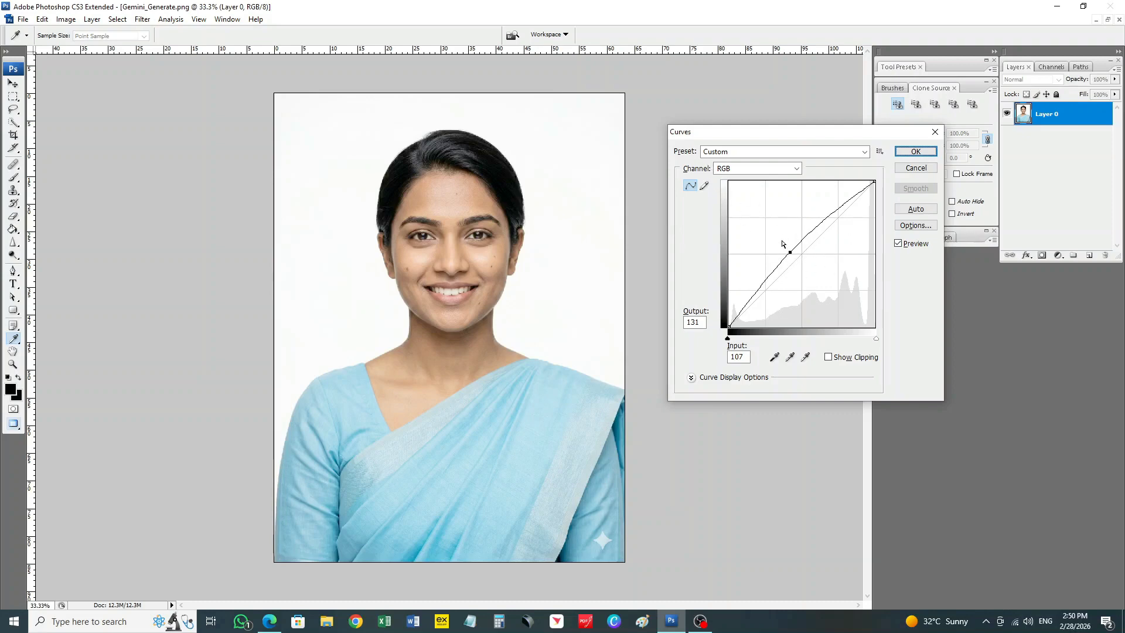
pyautogui.click(915, 151)
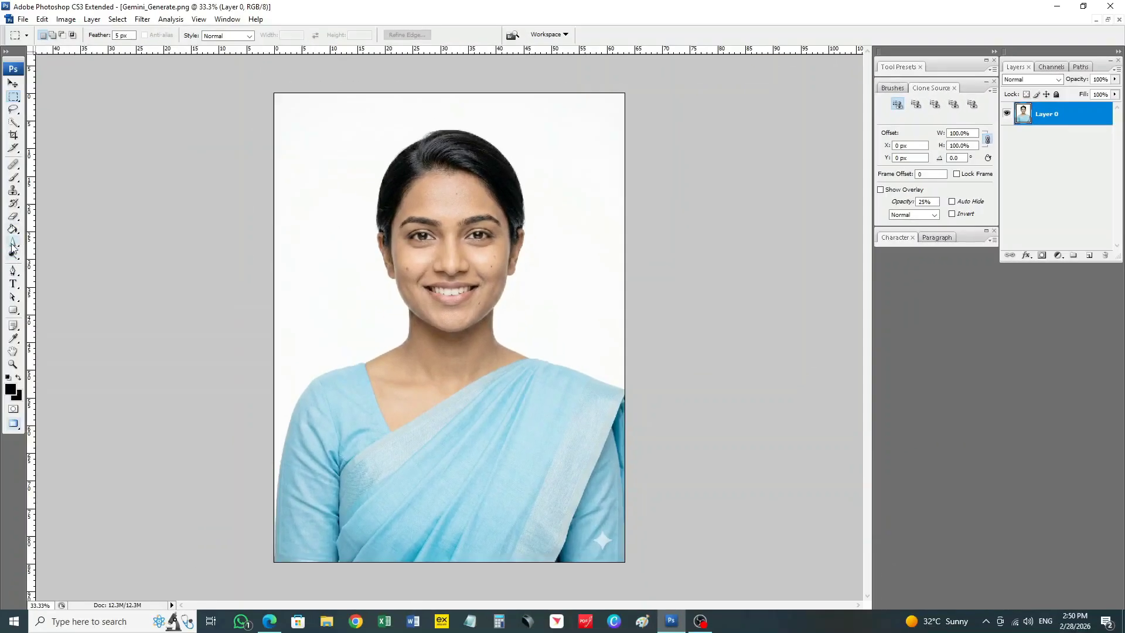
# Step: Set the Blur/Sharpen tool's round brush to a diameter of 81 px for retouching the face
pyautogui.click(13, 242)
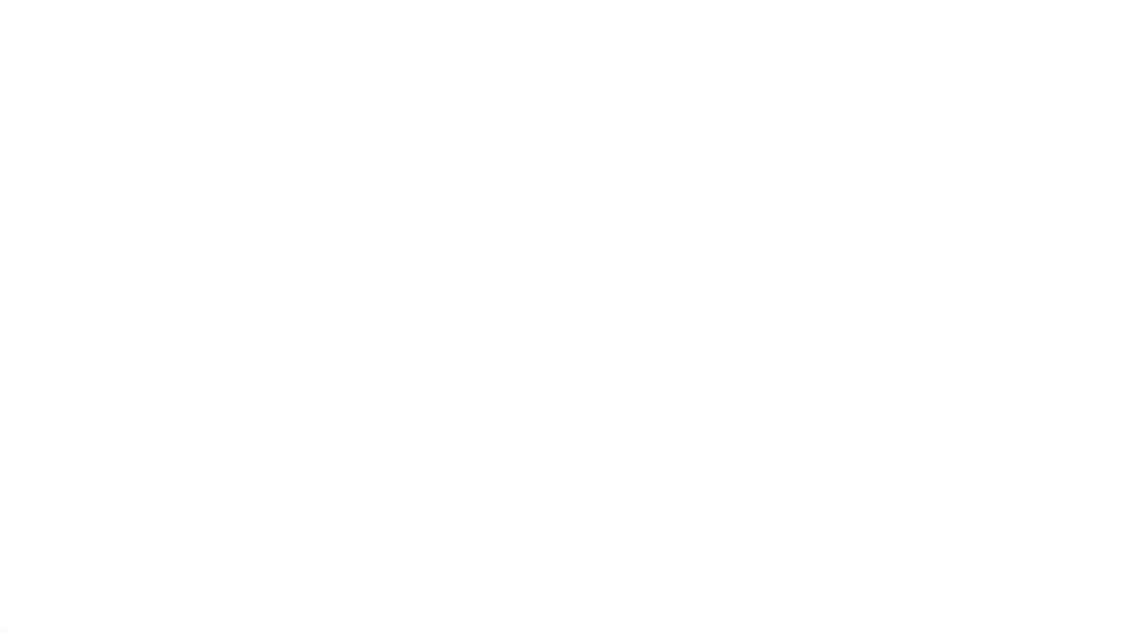
pyautogui.rightClick(453, 253)
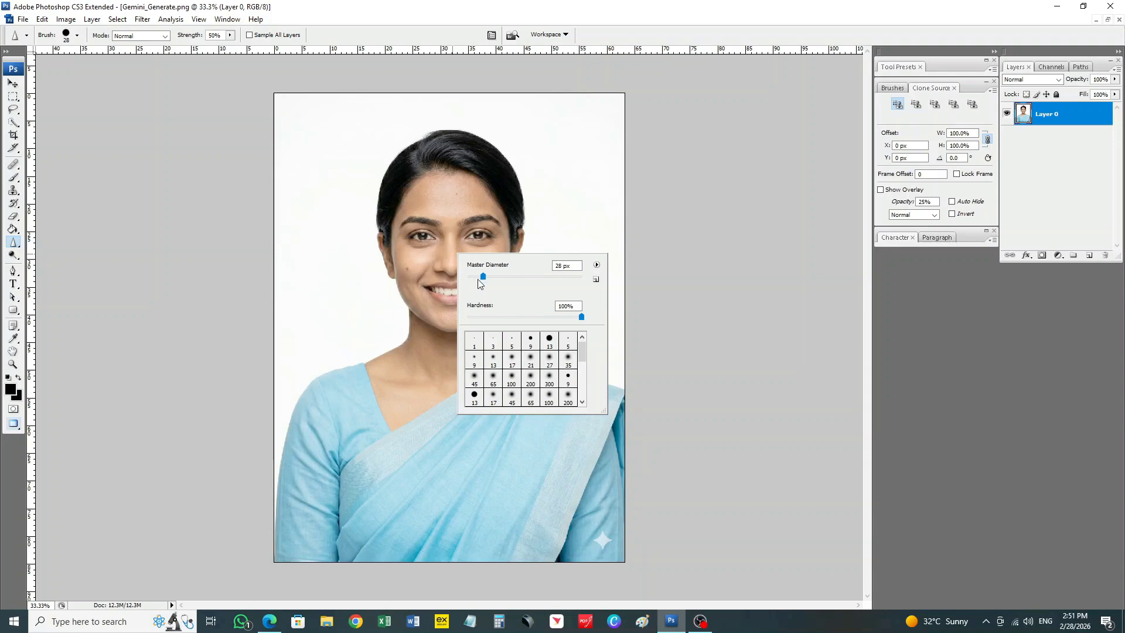
pyautogui.moveTo(478, 281); pyautogui.dragTo(514, 284)
pyautogui.click(581, 234)
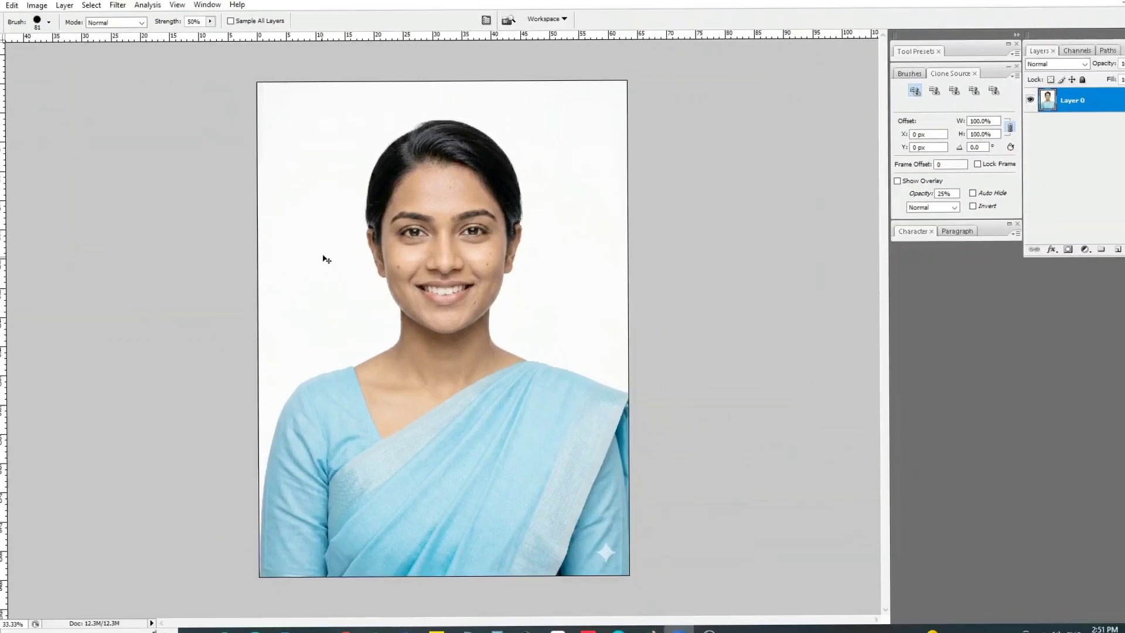
pyautogui.hotkey('ctrl', '+')
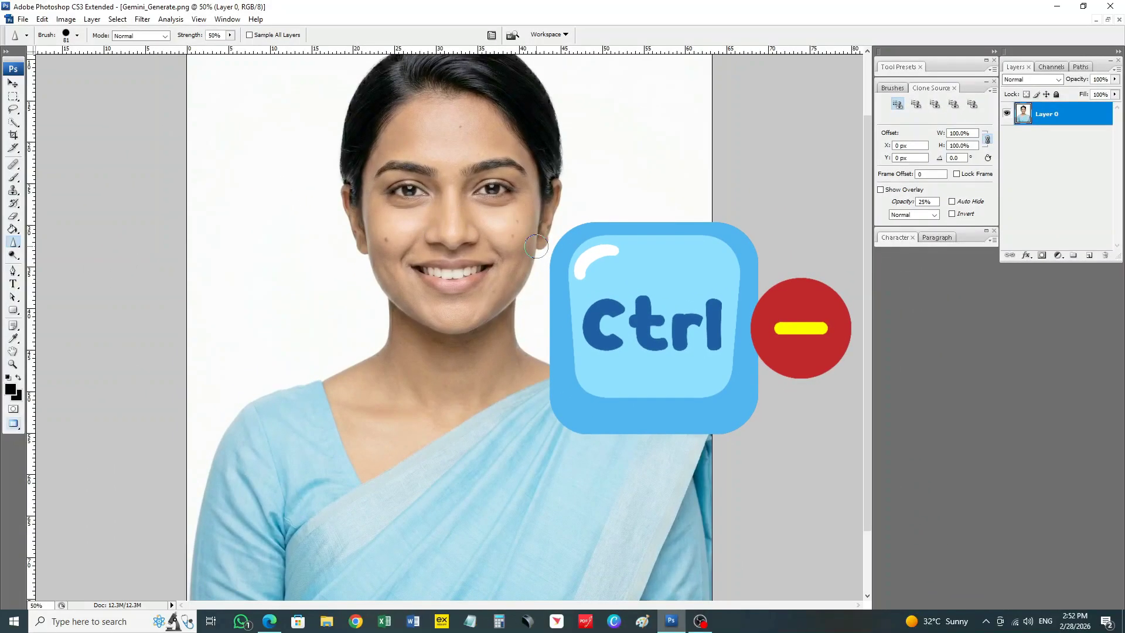
pyautogui.hotkey('ctrl', '-')
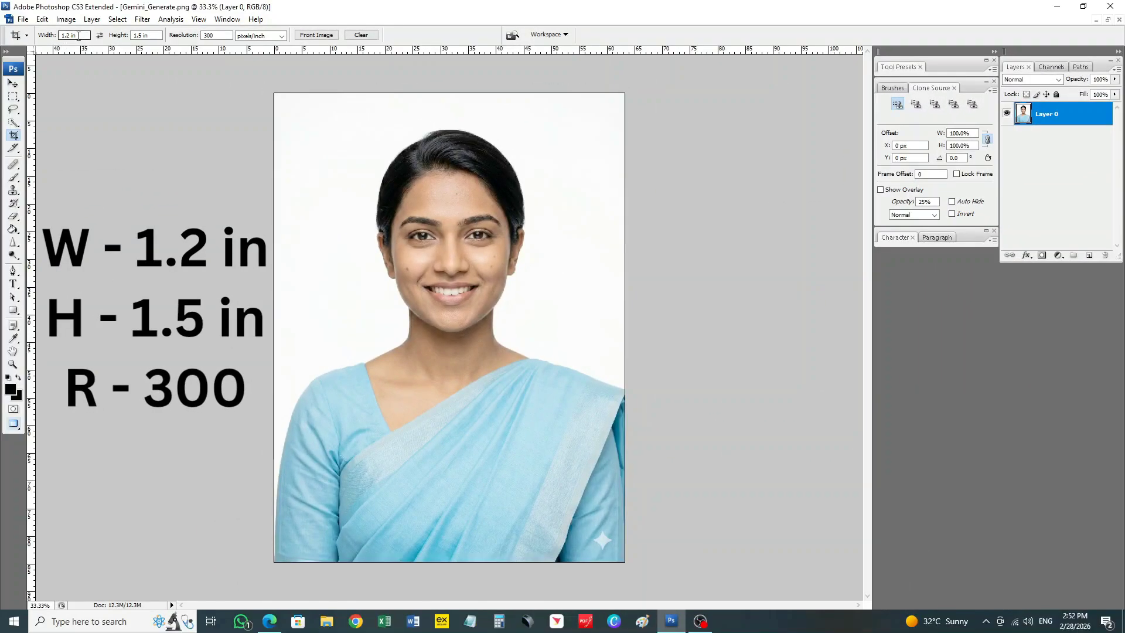
# Step: Set the Crop tool to 1.2 in wide, 1.5 in high and a resolution of 300 pixels/inch
pyautogui.moveTo(79, 36); pyautogui.dragTo(47, 41)
pyautogui.write('1.2 in')
pyautogui.press('Tab')
pyautogui.write('1.')
pyautogui.press('Tab')
pyautogui.write('300')
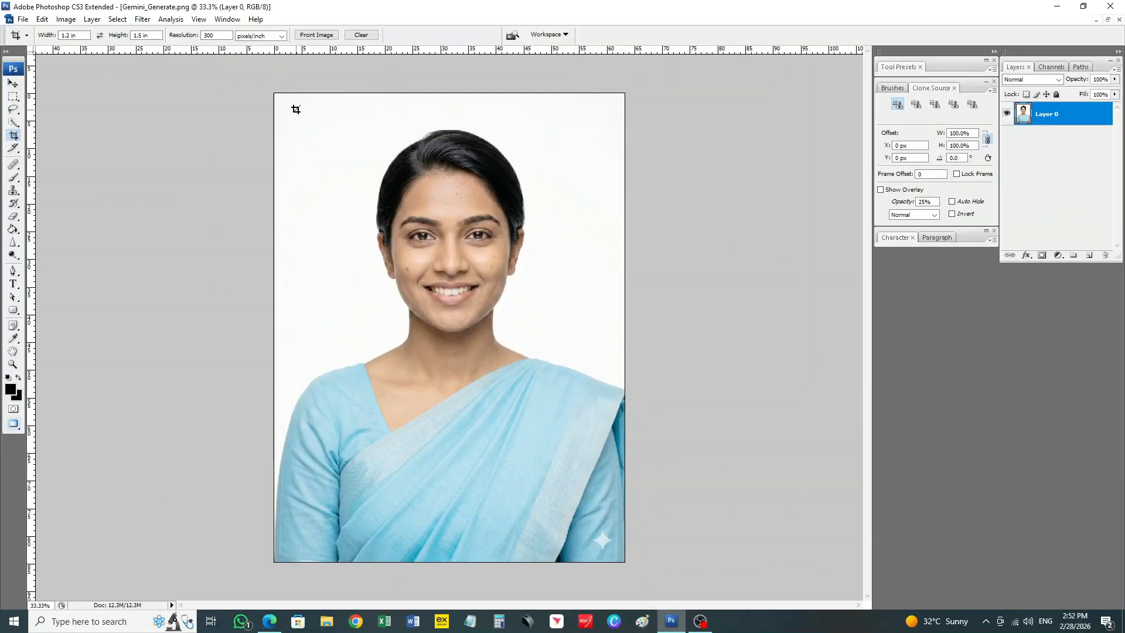
# Step: Crop the portrait to passport size, framing the head and shoulders and excluding the lower part of the sari
pyautogui.moveTo(296, 110); pyautogui.dragTo(718, 520)
pyautogui.press('Return')
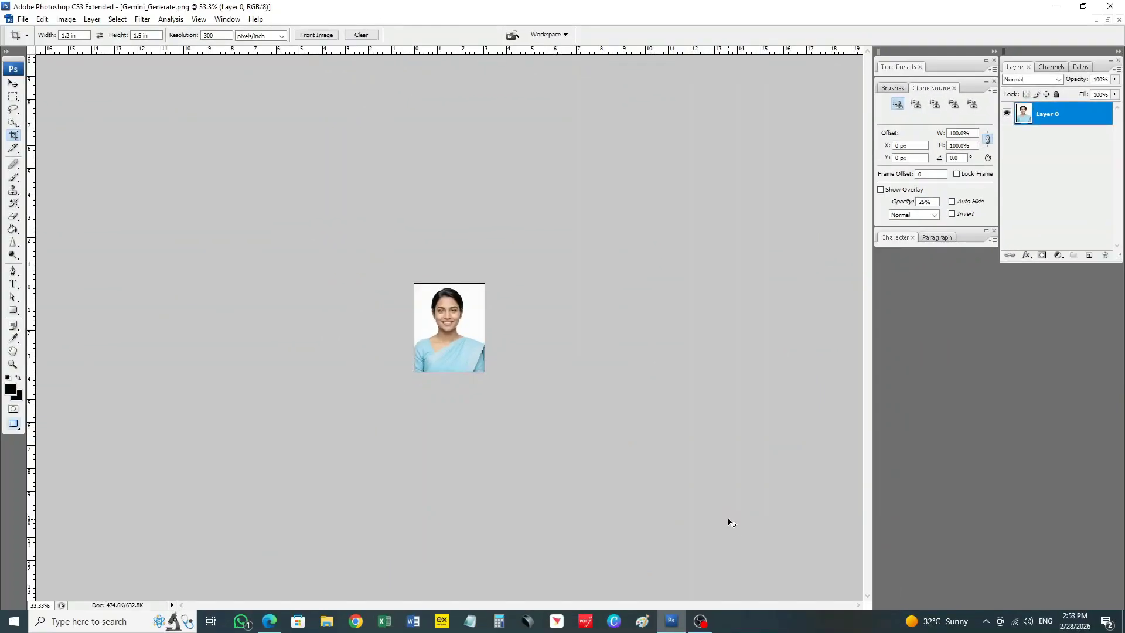
pyautogui.hotkey('ctrl', '=')
pyautogui.hotkey('ctrl', '=')
pyautogui.hotkey('ctrl', '=')
pyautogui.hotkey('ctrl', '=')
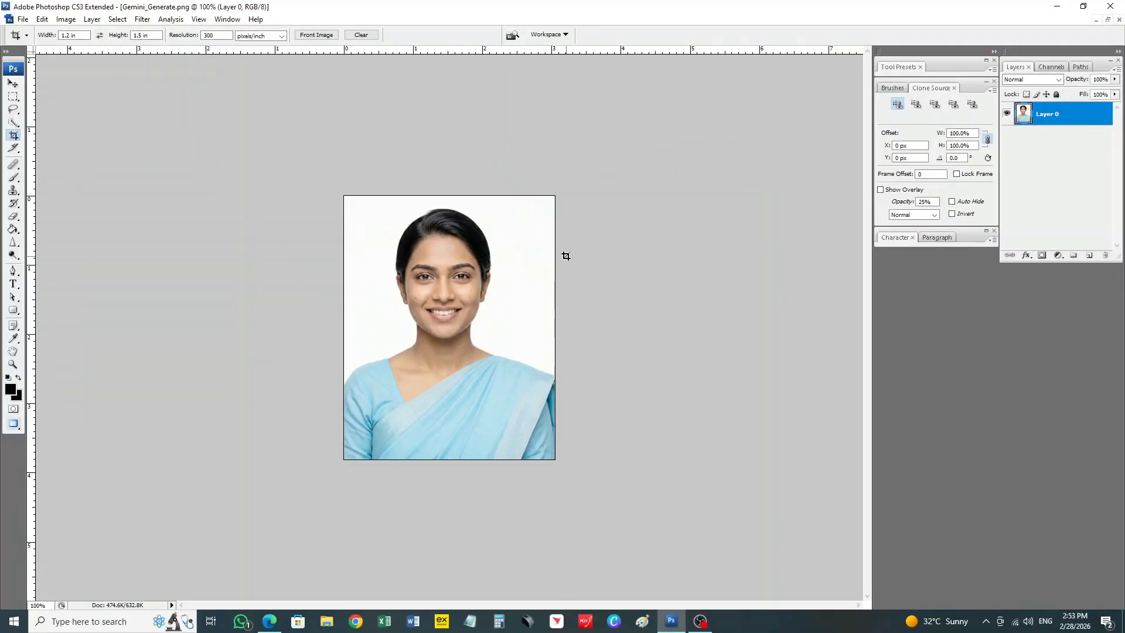
# Step: Create a new white document from the Photo preset at Portrait, 4 x 6 inches and 300 pixels/inch
pyautogui.hotkey('ctrl', 'n')
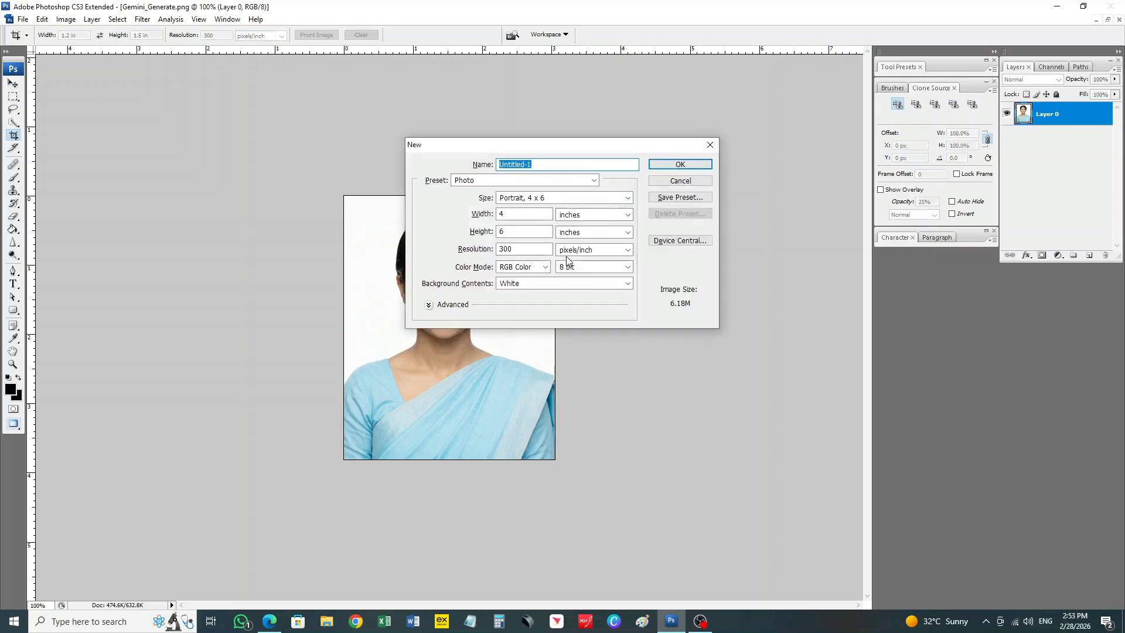
pyautogui.click(578, 180)
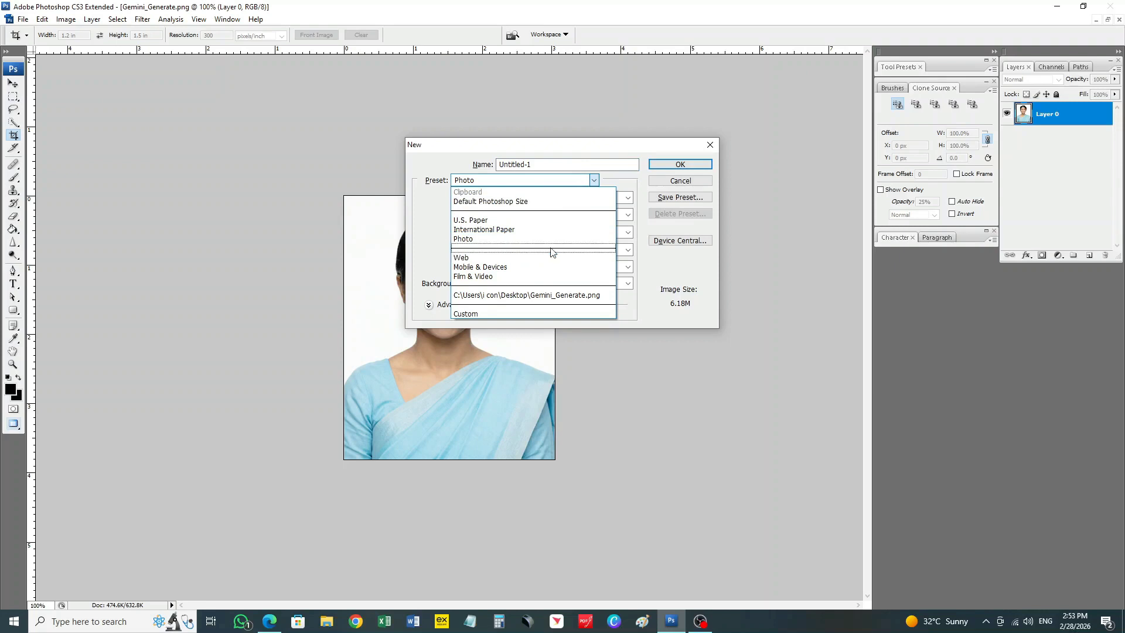
pyautogui.click(550, 239)
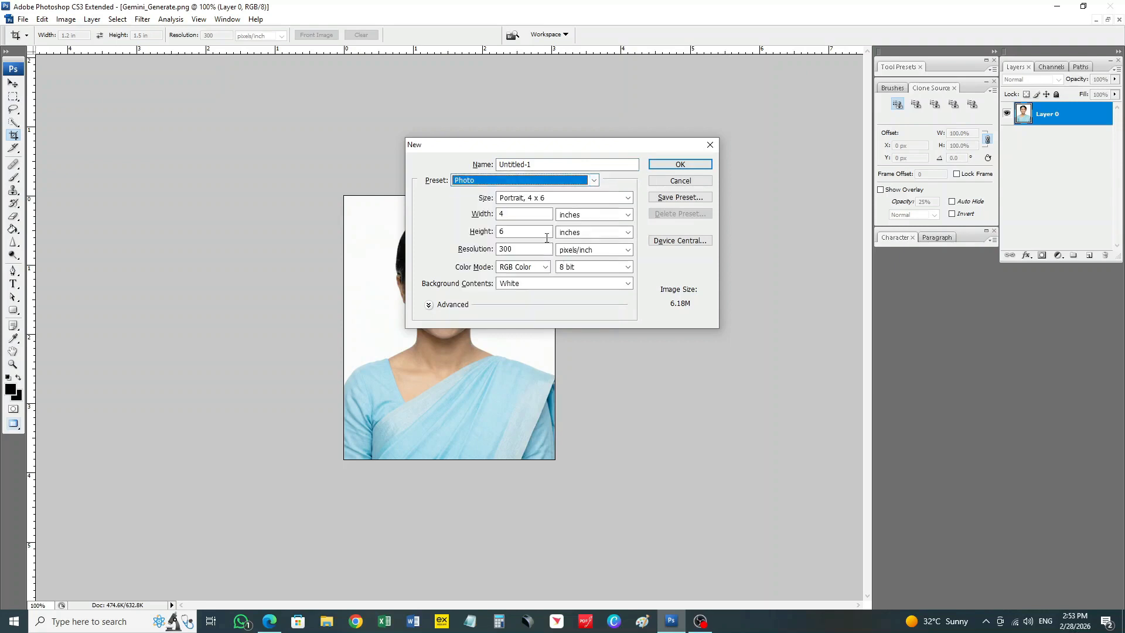
pyautogui.click(510, 199)
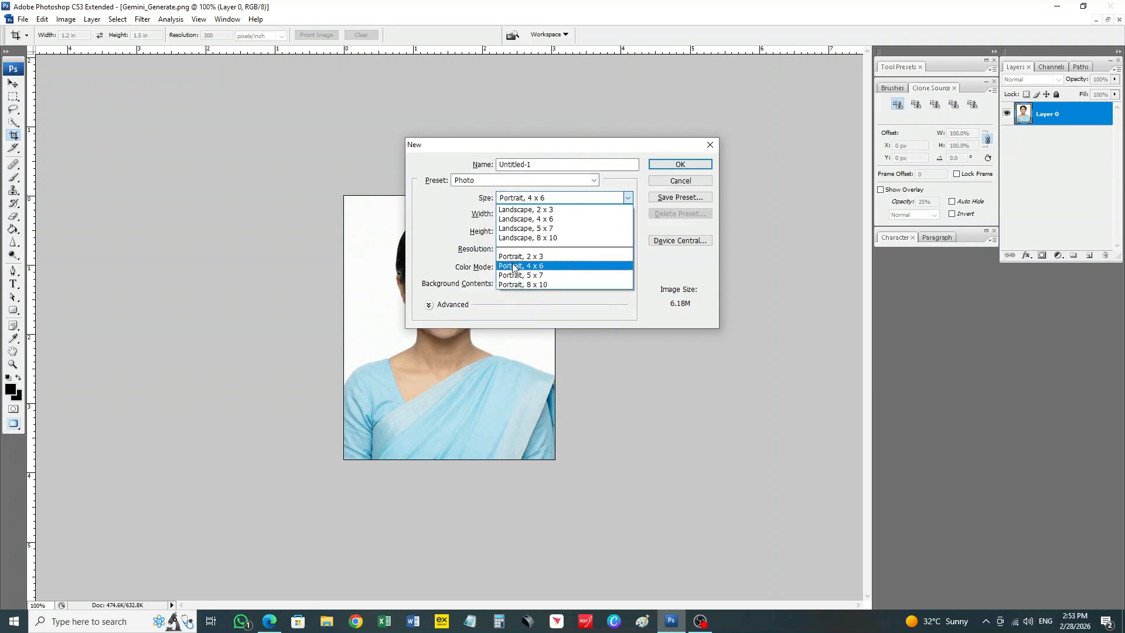
pyautogui.click(542, 267)
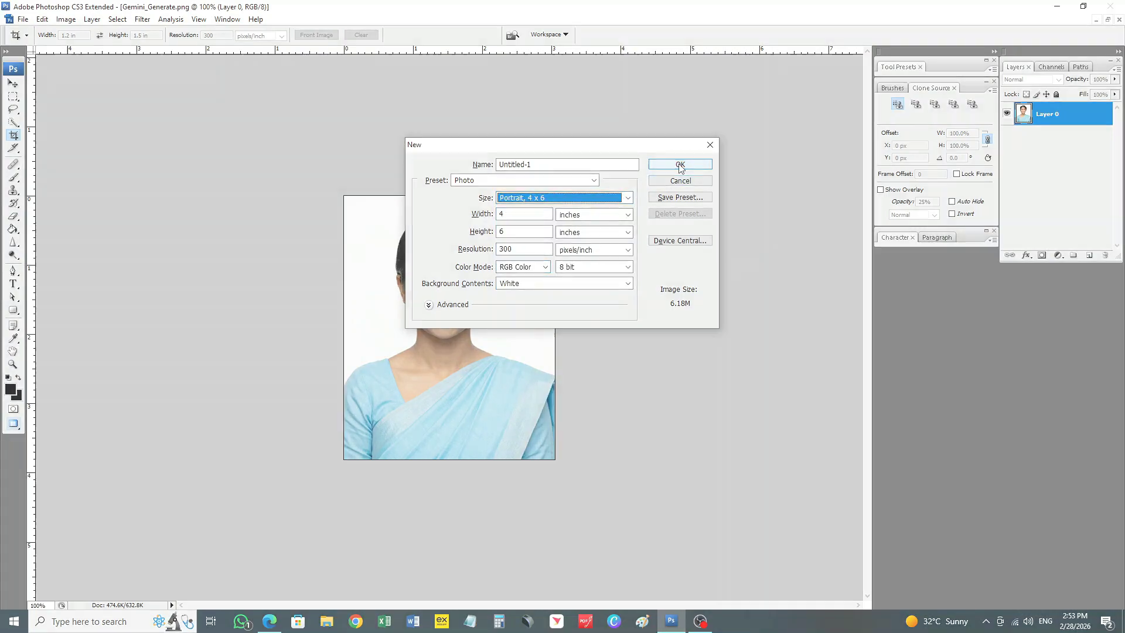
pyautogui.click(679, 165)
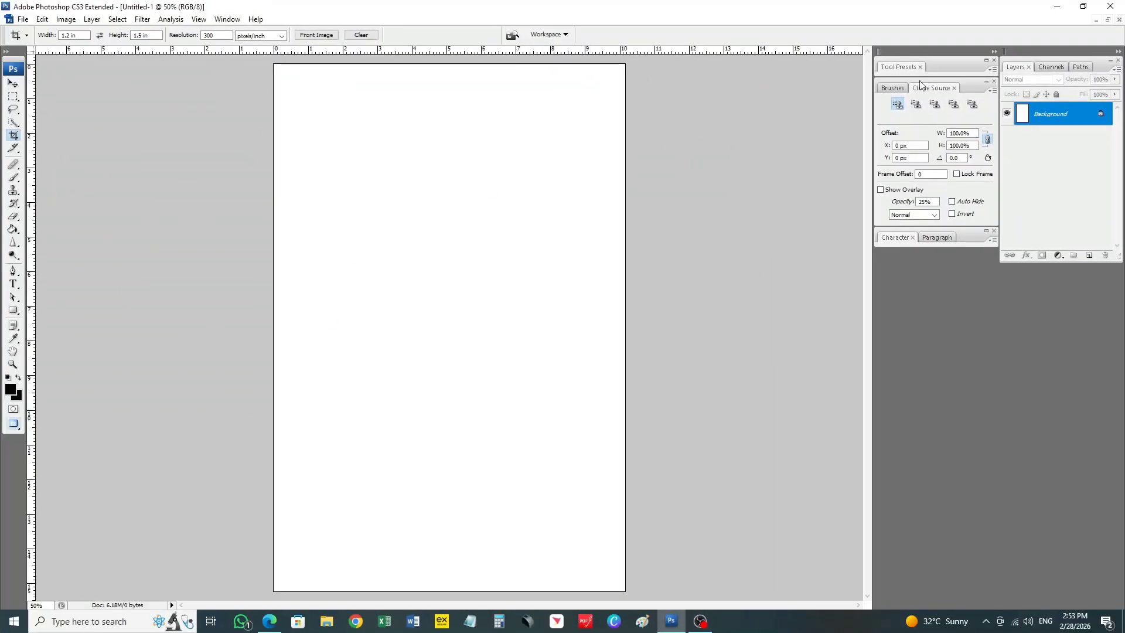
# Step: Float the document windows and place the blank 4 x 6 page beside the portrait photo
pyautogui.click(1107, 19)
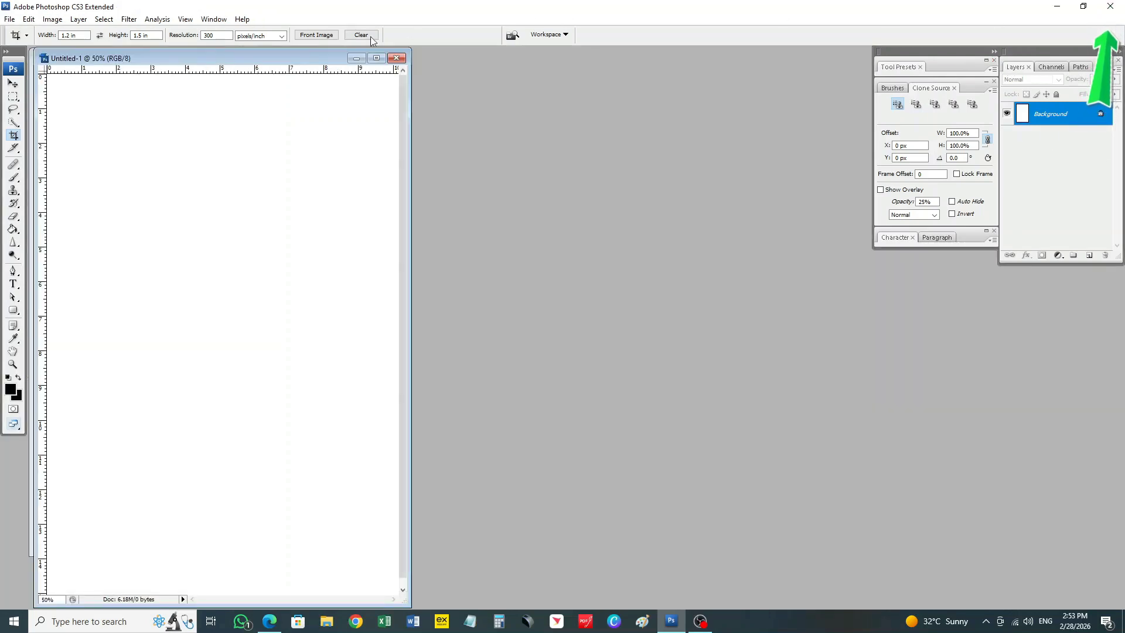
pyautogui.moveTo(306, 55); pyautogui.dragTo(708, 68)
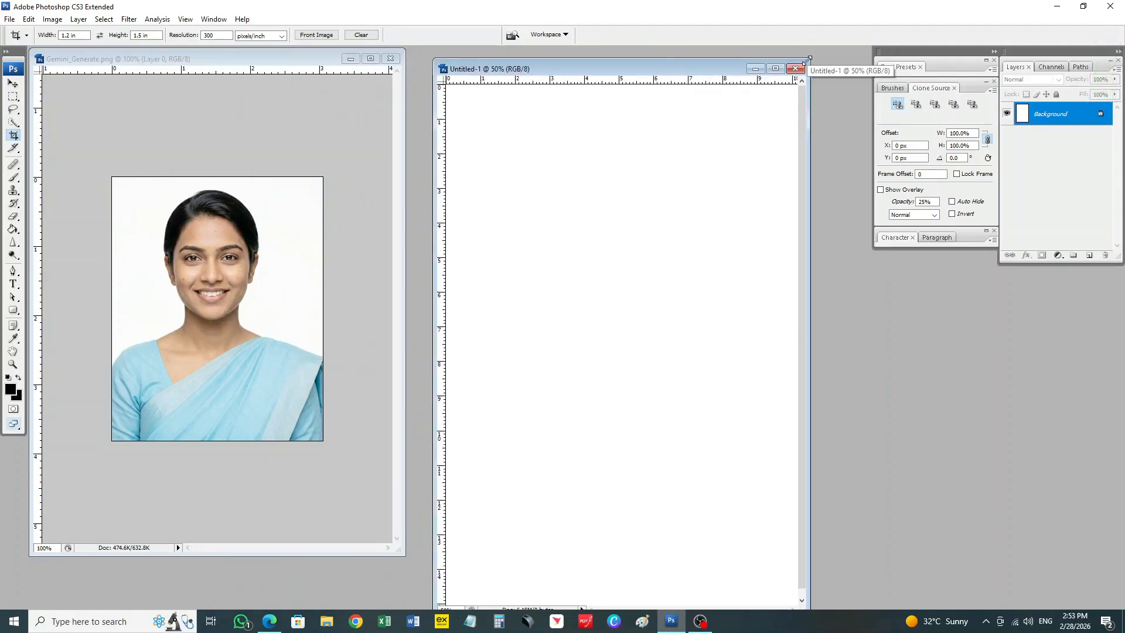
pyautogui.moveTo(807, 59); pyautogui.dragTo(817, 44)
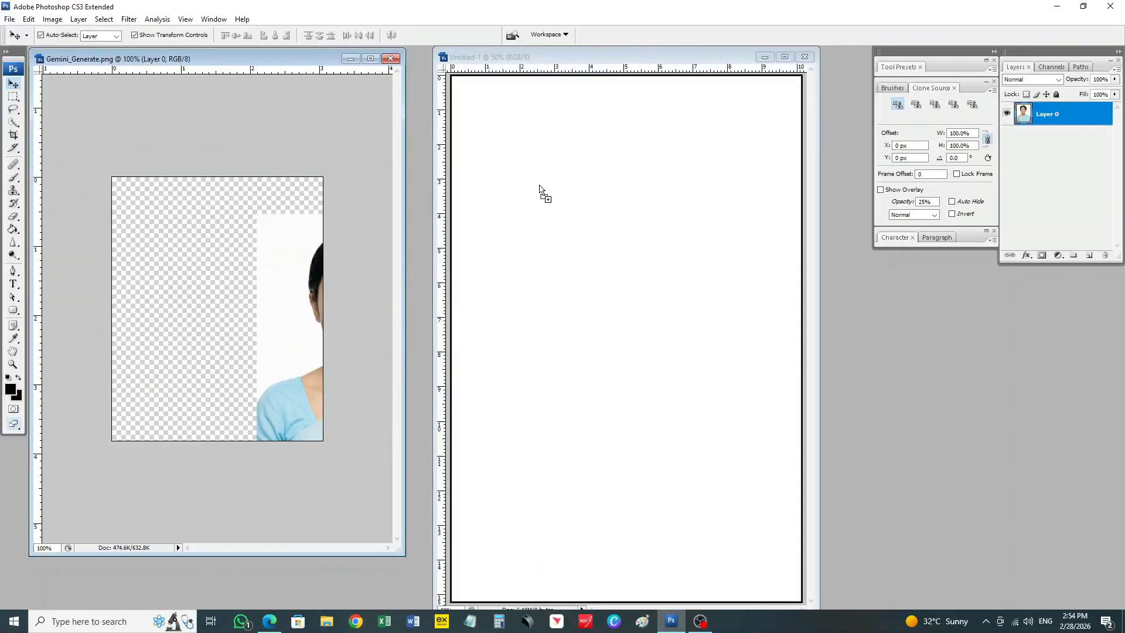
# Step: Copy the cropped portrait into the blank 4 x 6 document, maximize it, and position the photo in the page's upper-left corner
pyautogui.moveTo(539, 187); pyautogui.dragTo(539, 186)
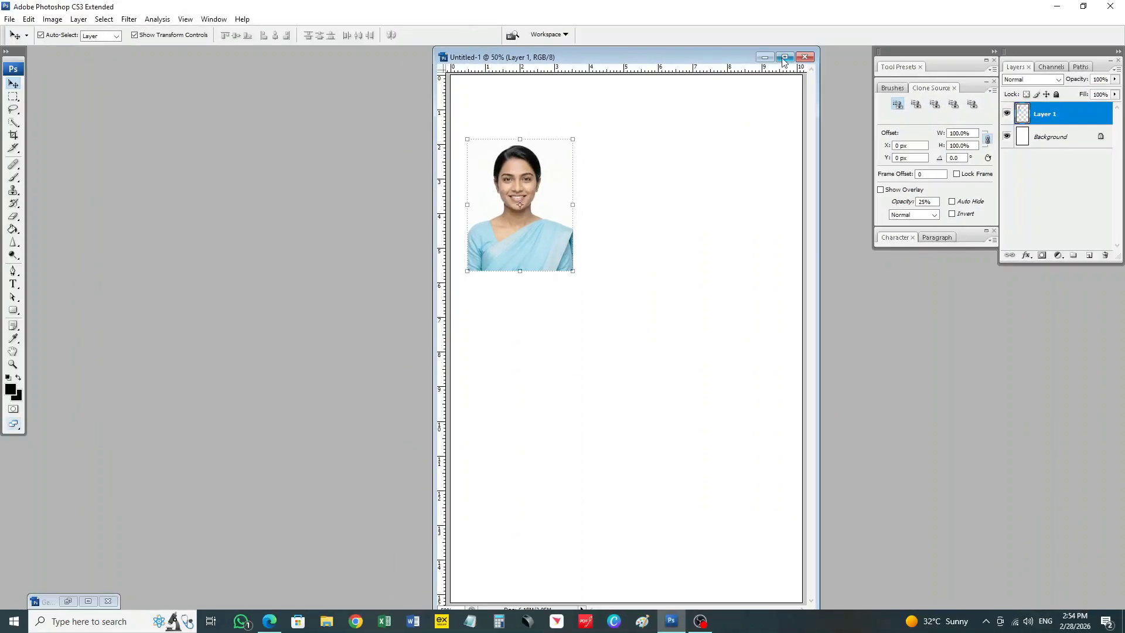
pyautogui.click(785, 57)
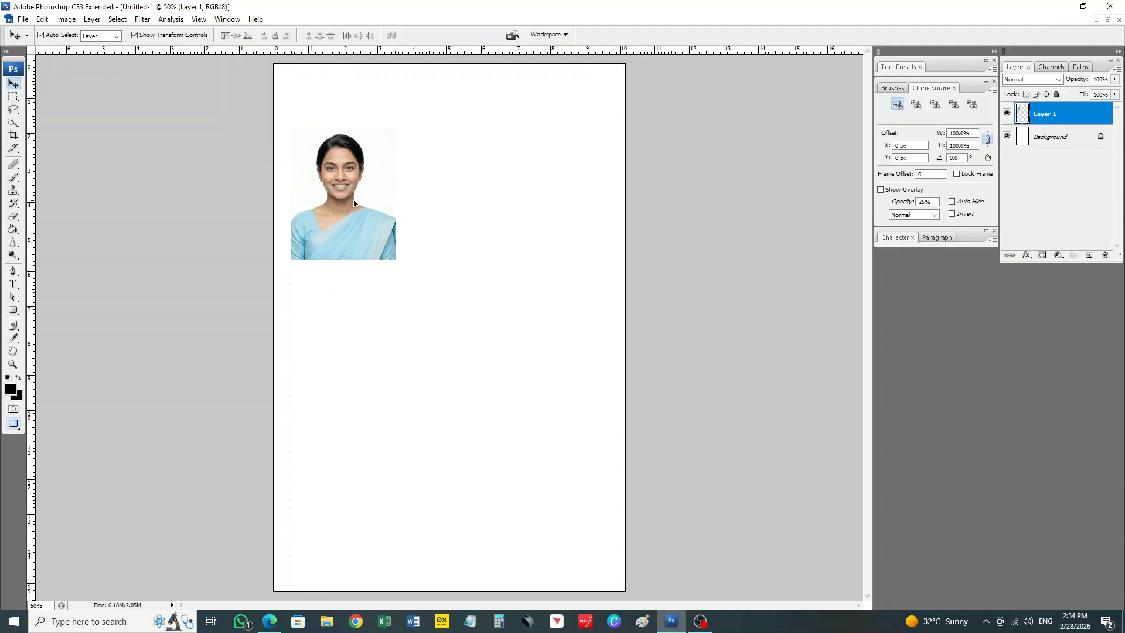
pyautogui.moveTo(354, 203); pyautogui.dragTo(347, 149)
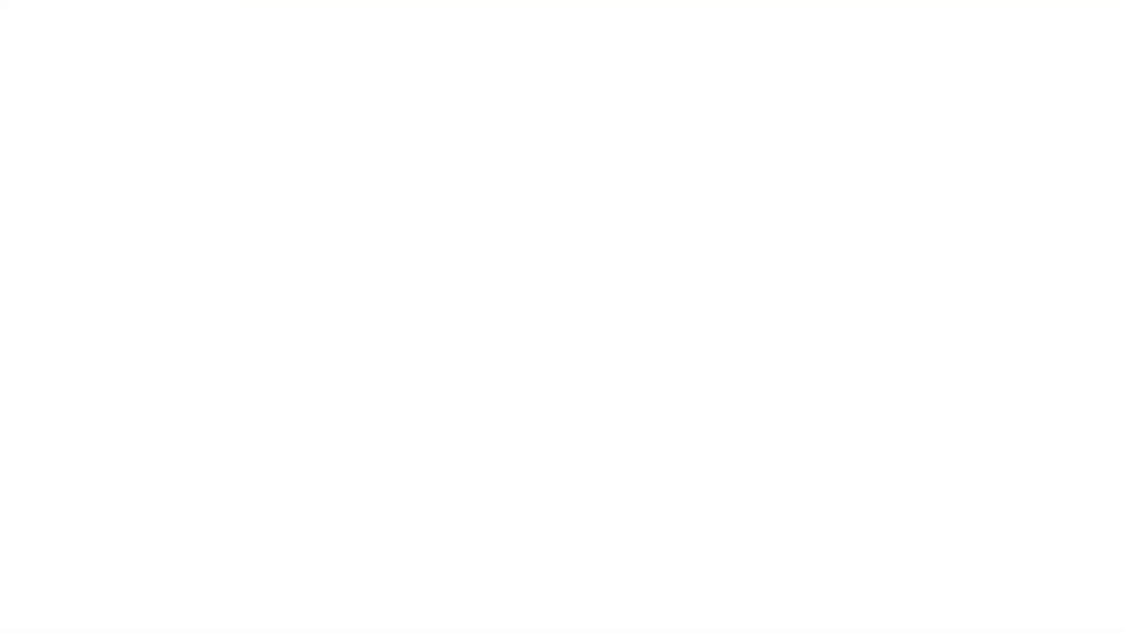
# Step: Add a centered 3 px stroke in near-black (#0a0b0b) around the placed photo
pyautogui.click(43, 20)
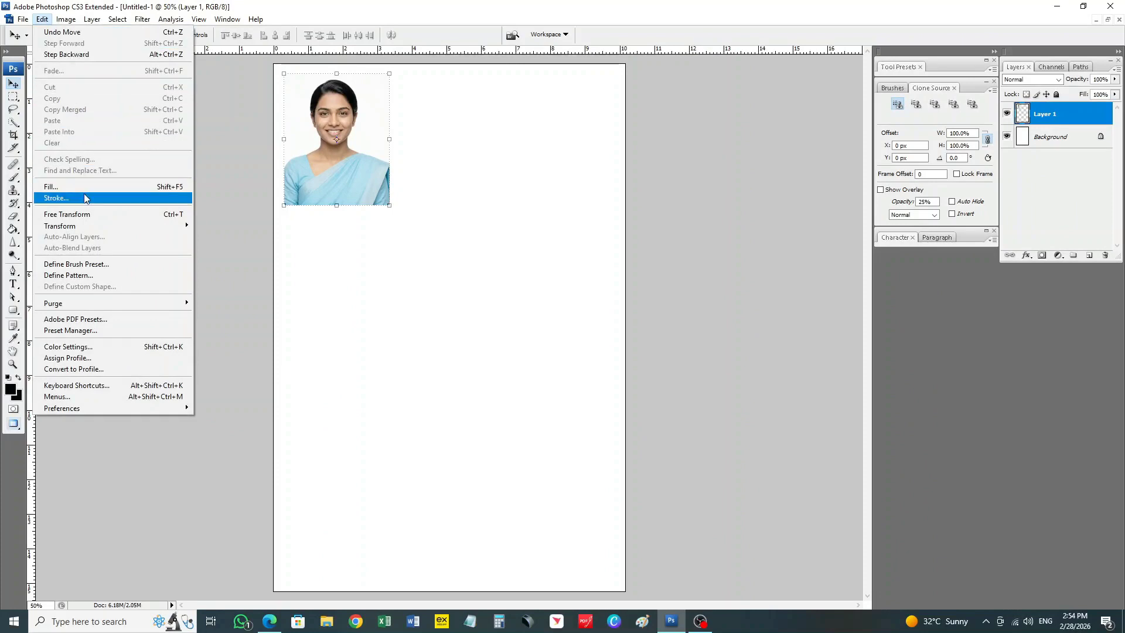
pyautogui.click(84, 195)
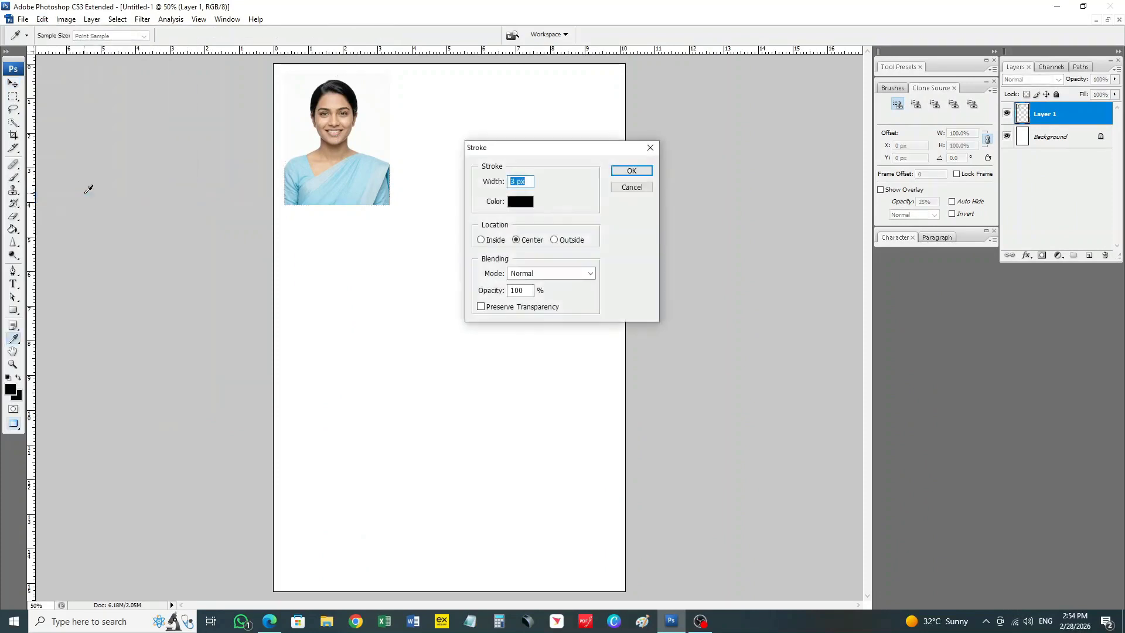
pyautogui.click(516, 183)
pyautogui.click(526, 205)
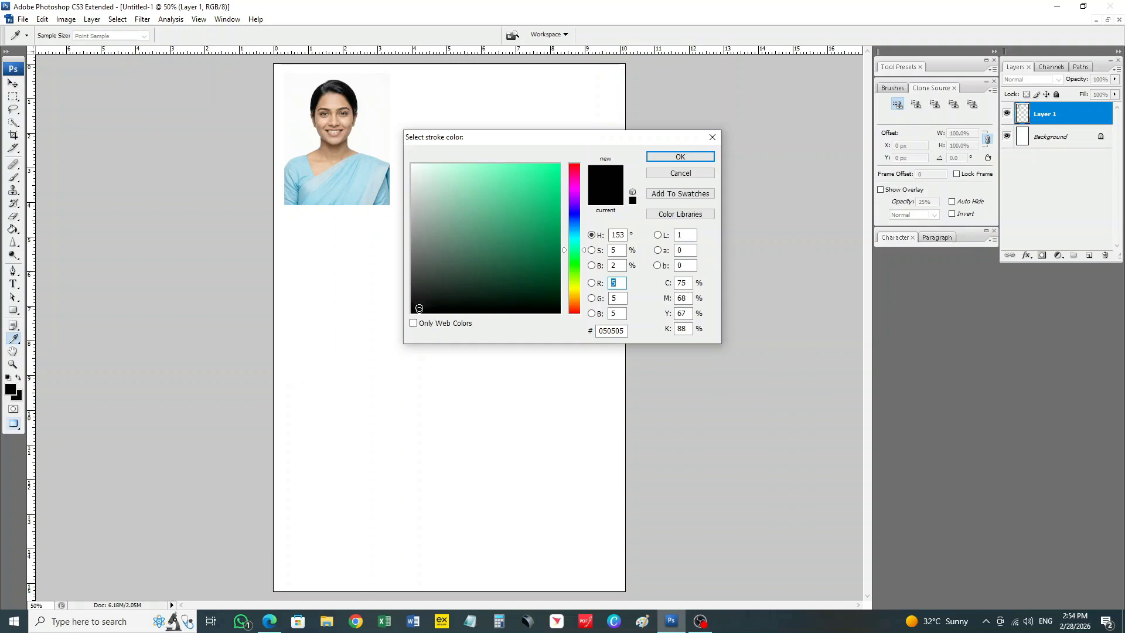
pyautogui.click(422, 304)
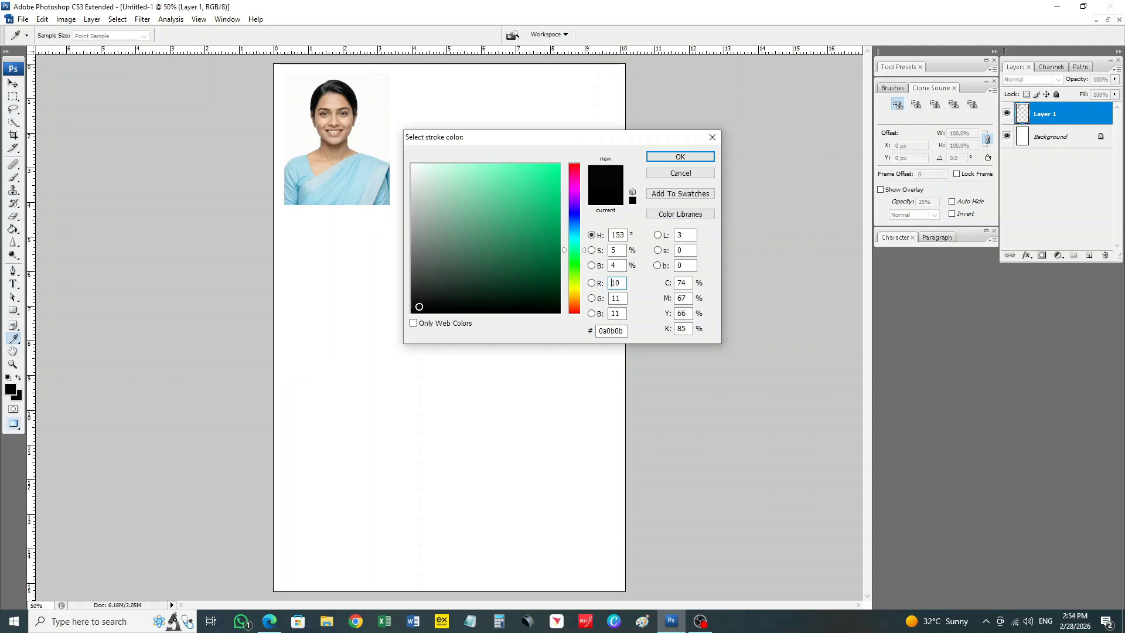
pyautogui.click(672, 157)
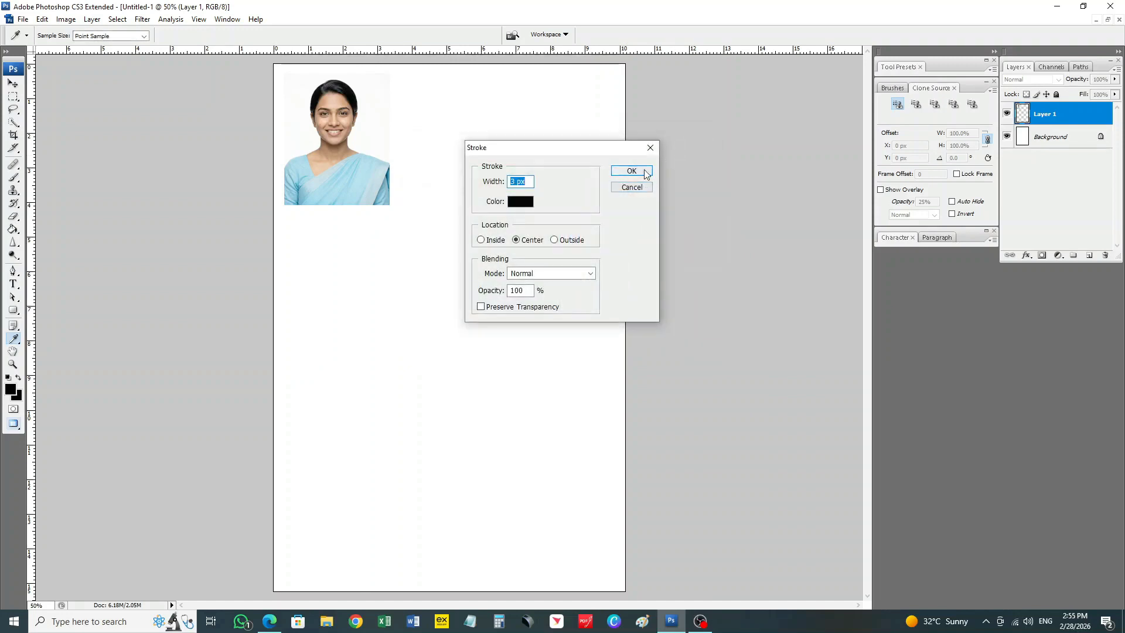
pyautogui.click(632, 171)
# Step: Duplicate the bordered photo across the page to form a grid of three rows and three columns
pyautogui.press('v')
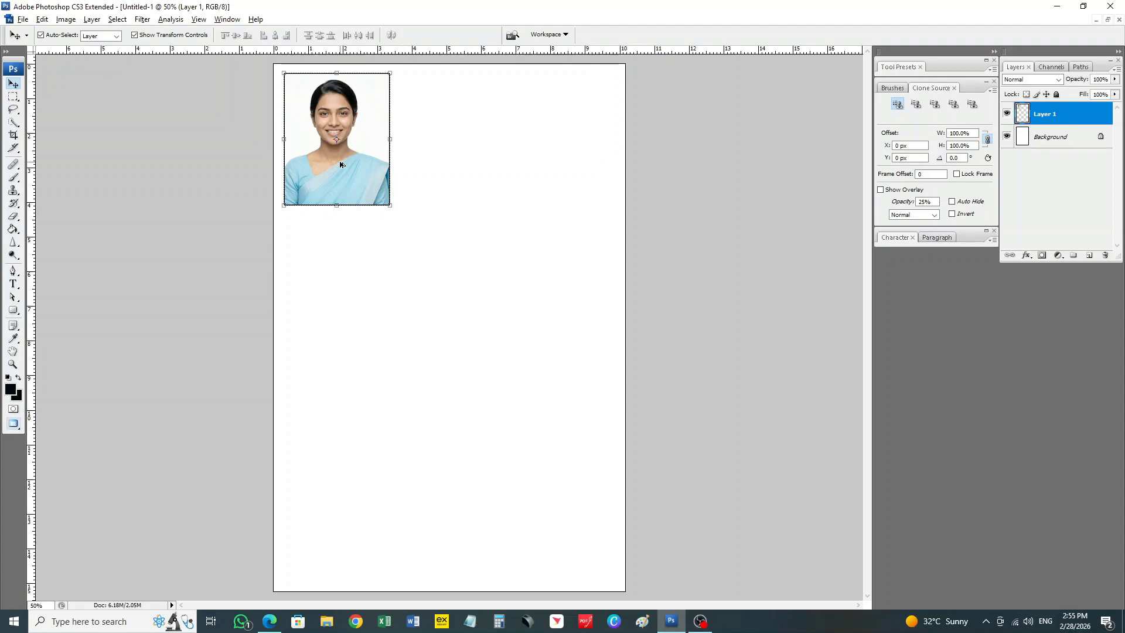
pyautogui.press('Return')
pyautogui.moveTo(340, 165); pyautogui.dragTo(453, 317)
pyautogui.moveTo(451, 326); pyautogui.dragTo(565, 505)
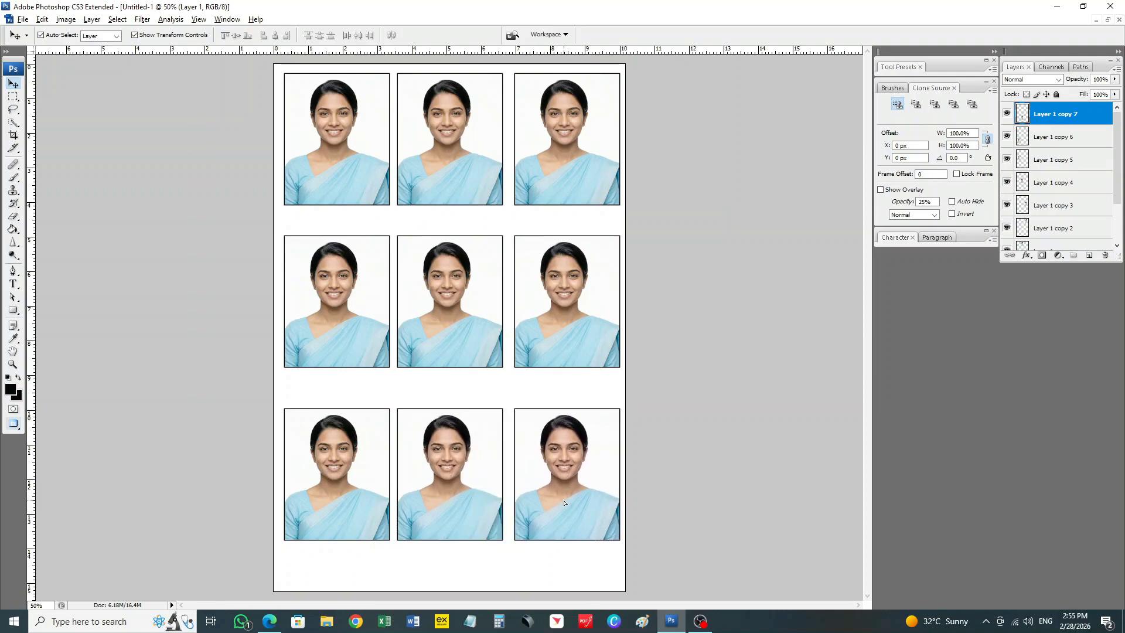
pyautogui.hotkey('ctrl', 'j')
pyautogui.rightClick(625, 376)
pyautogui.click(781, 302)
# Step: Configure the EPSON L3250 print setup with document size 10 x 15 cm (4 x 6 in), Epson Matte paper and High quality
pyautogui.hotkey('ctrl', 'p')
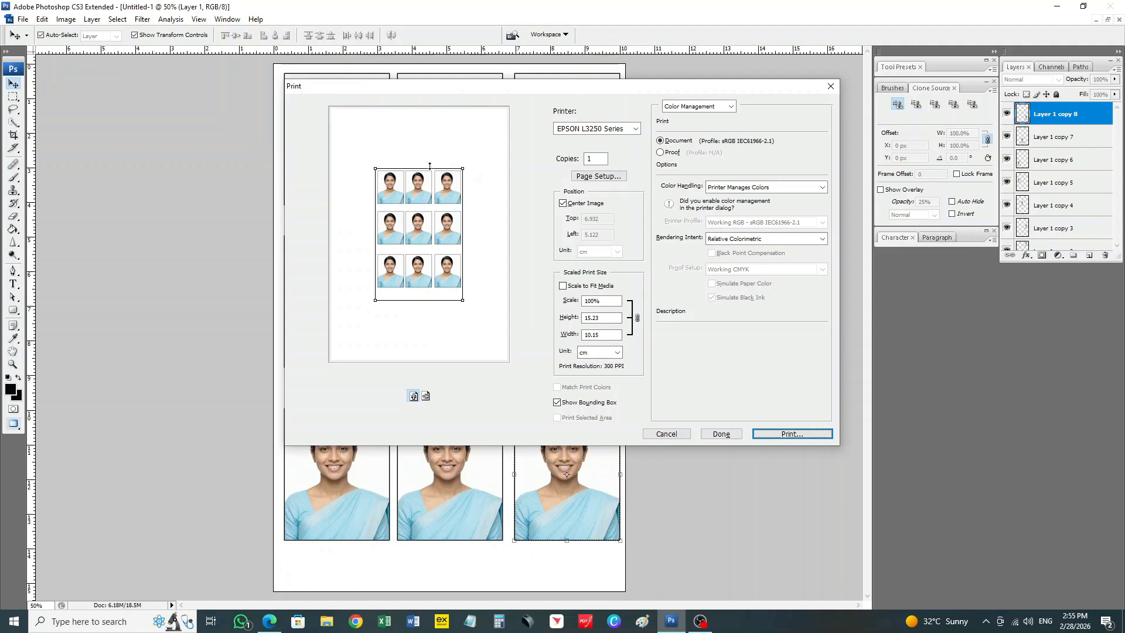
pyautogui.click(612, 178)
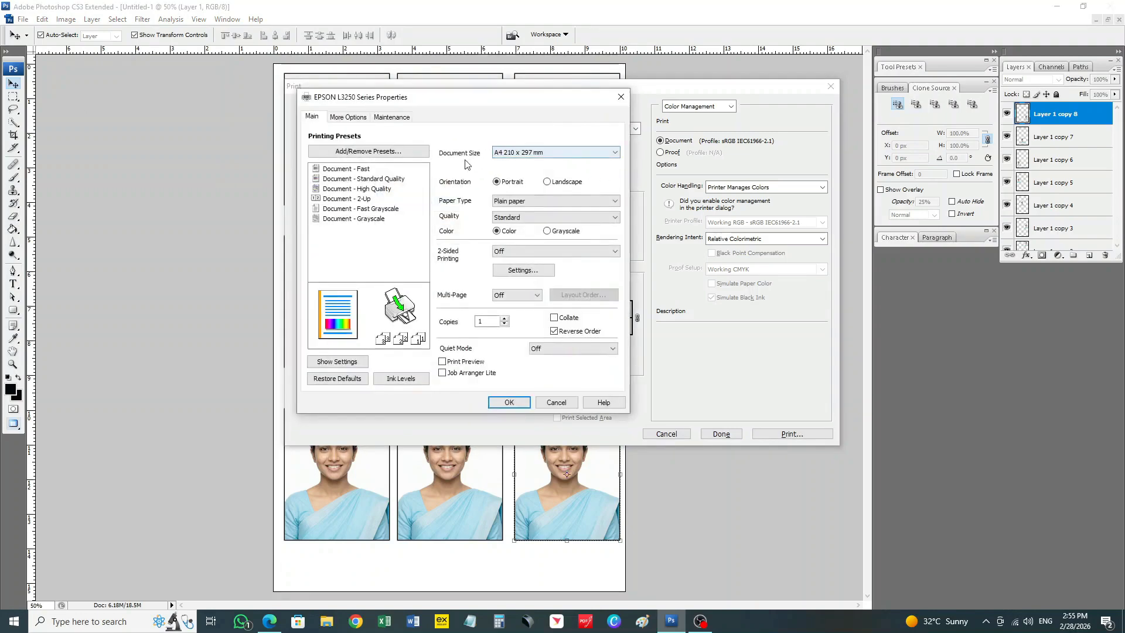
pyautogui.click(538, 156)
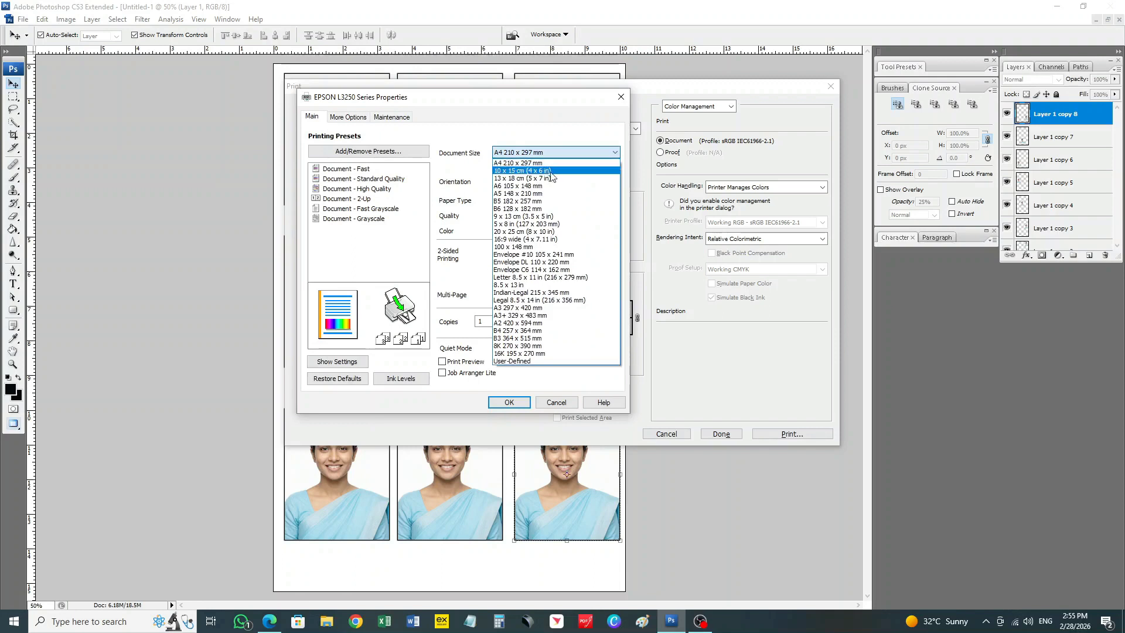
pyautogui.click(571, 171)
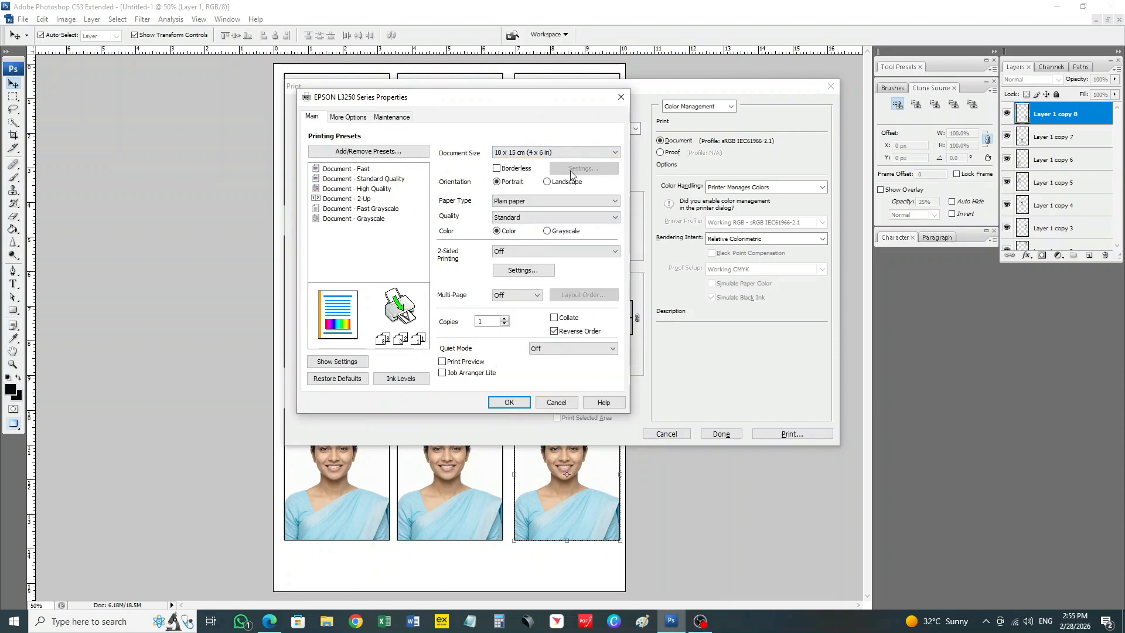
pyautogui.click(532, 202)
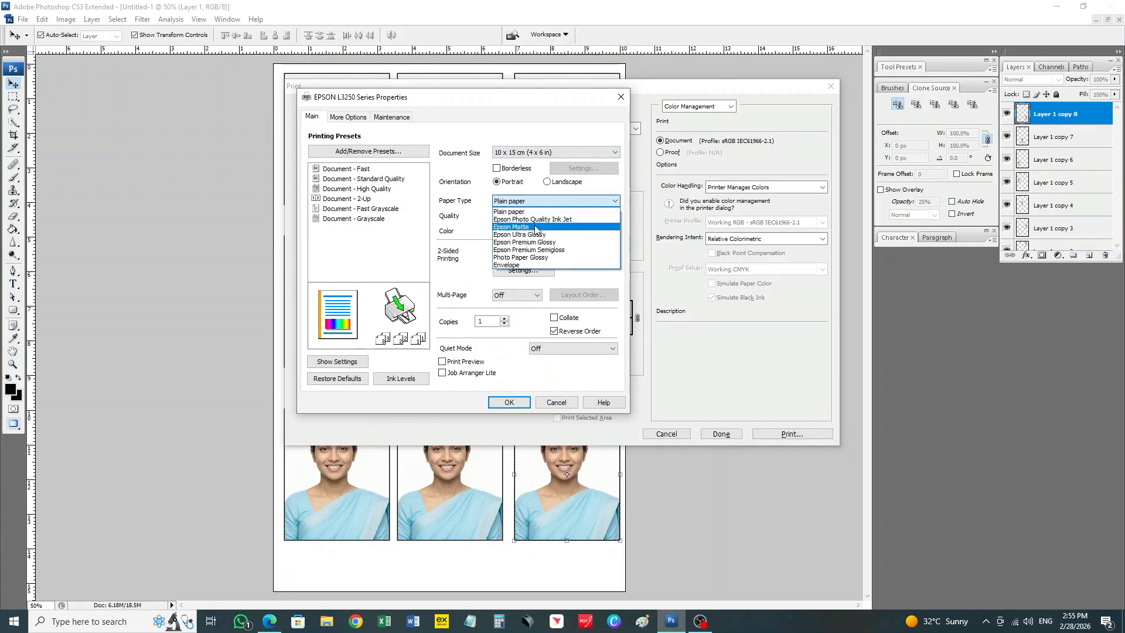
pyautogui.click(535, 227)
pyautogui.click(528, 218)
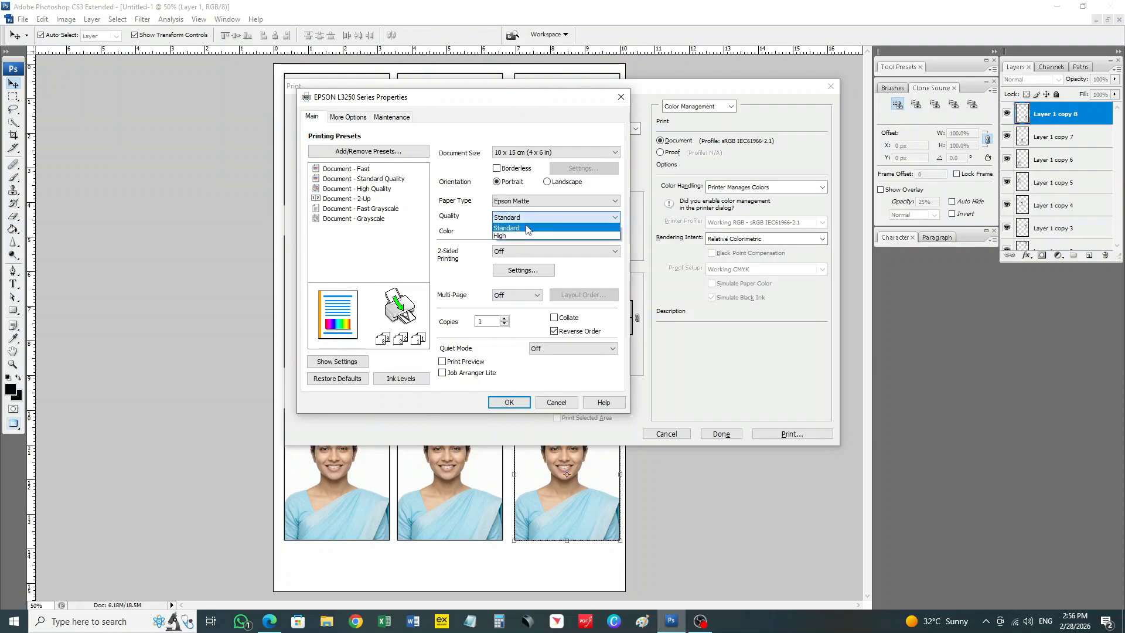
pyautogui.click(508, 237)
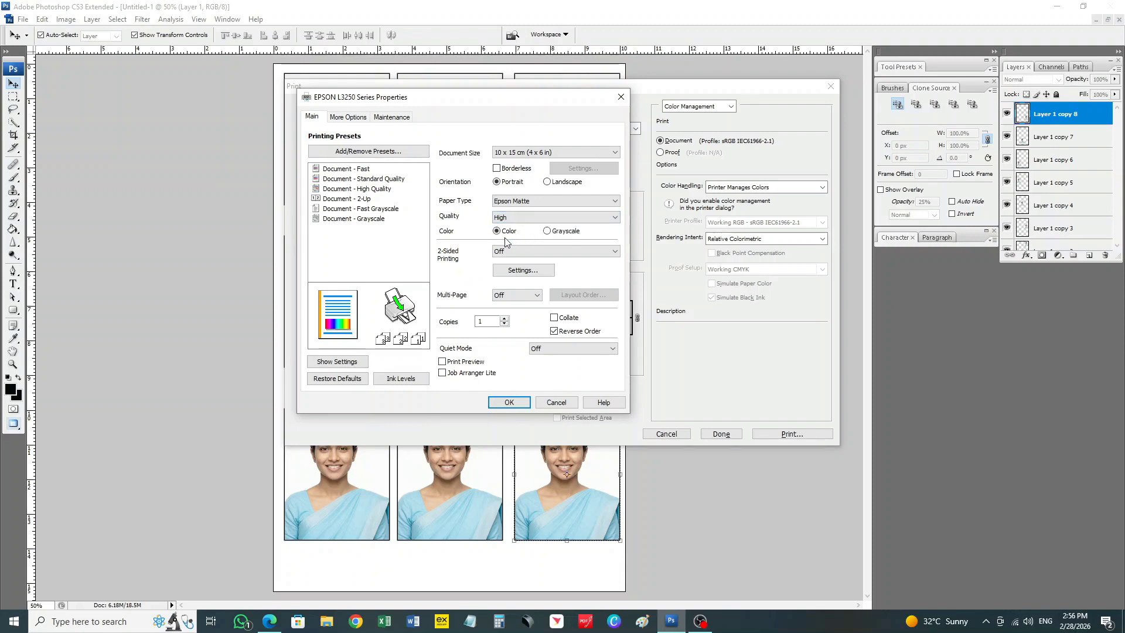
pyautogui.click(511, 404)
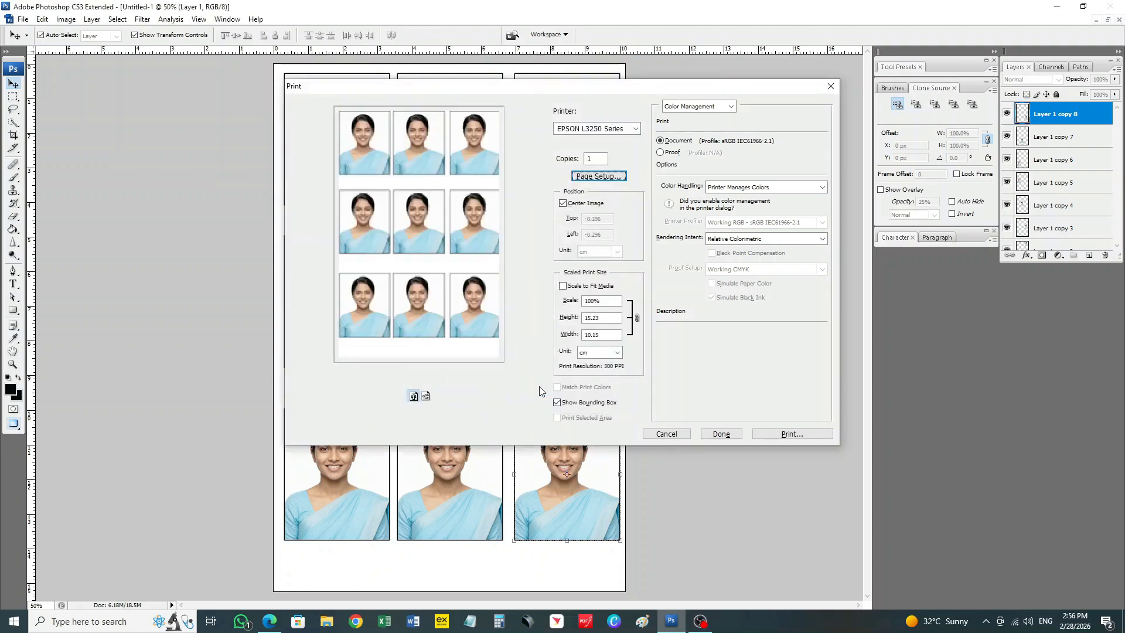